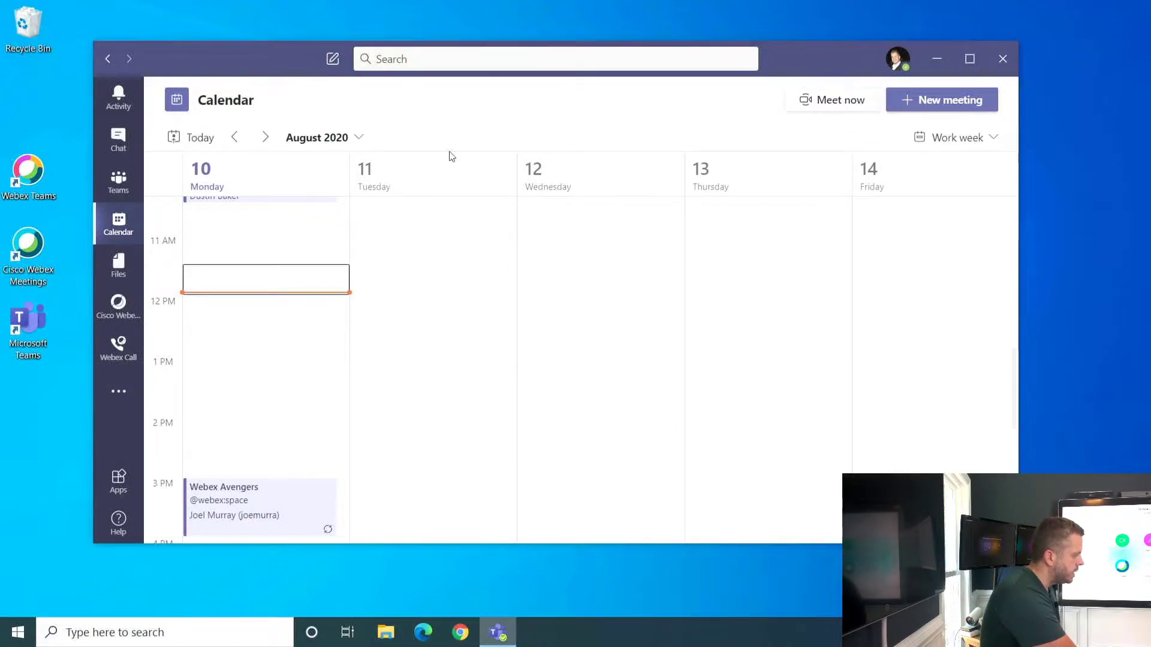
Step: Send a 'Whiteboard Demo' invite to Dustin's Webex Board 85S and Avenger Cast
{"action": "left_click_drag", "start_coordinate": [313, 71], "coordinate": [367, 73]}
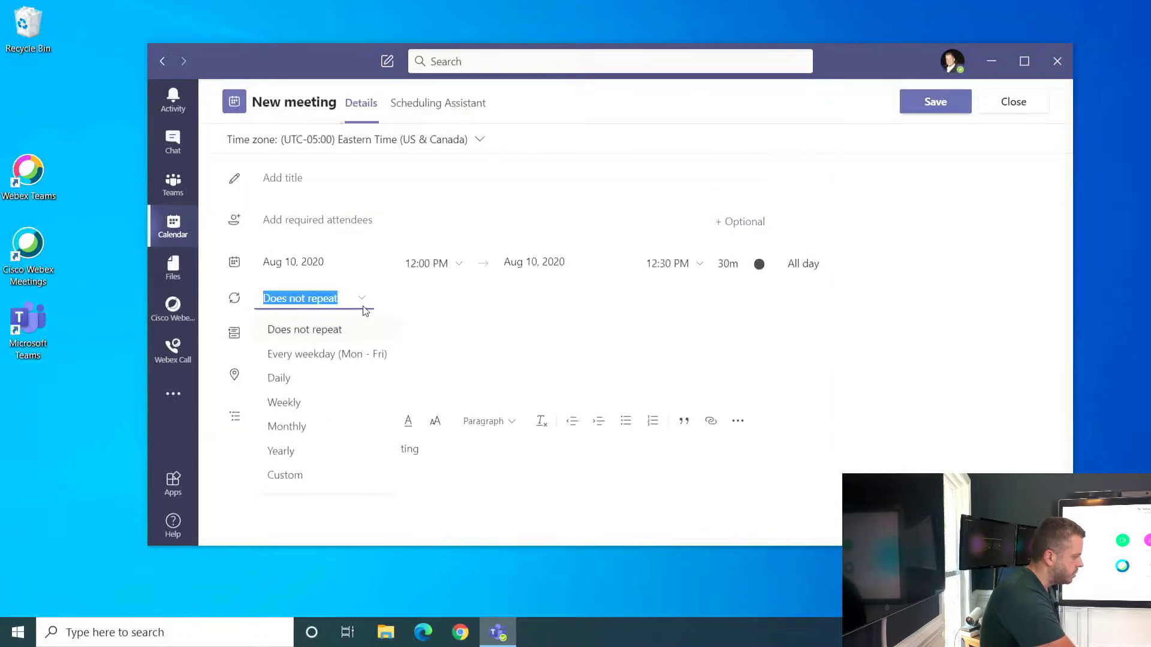
{"action": "left_click", "coordinate": [375, 177]}
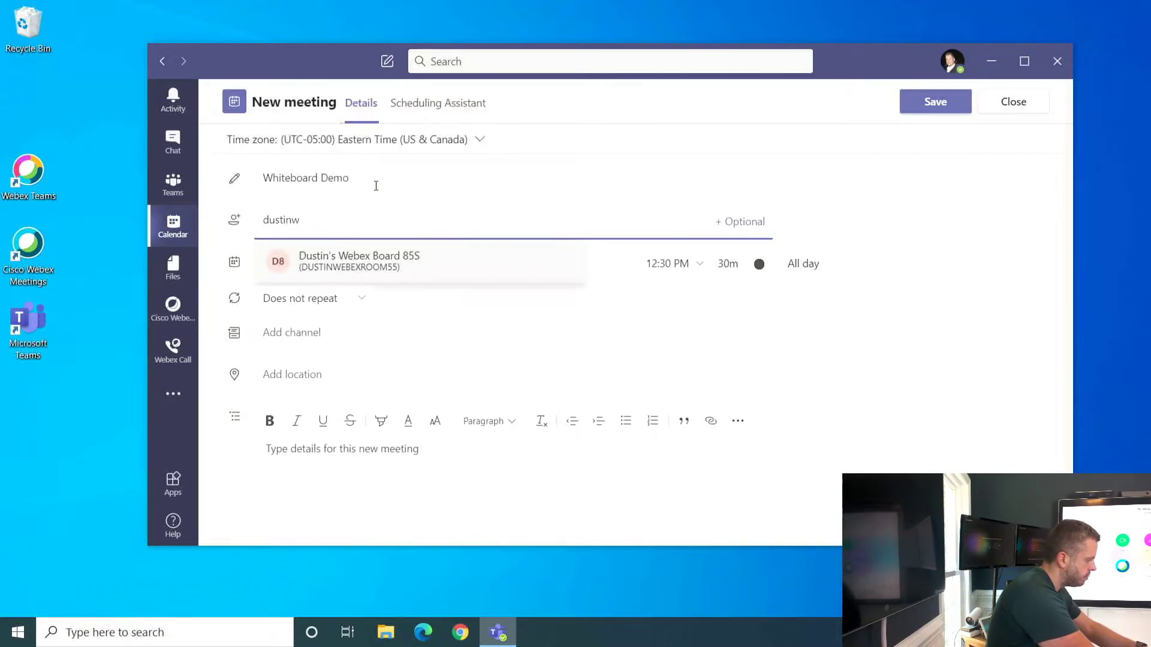
{"action": "type", "text": "avenger"}
{"action": "key", "text": "Return"}
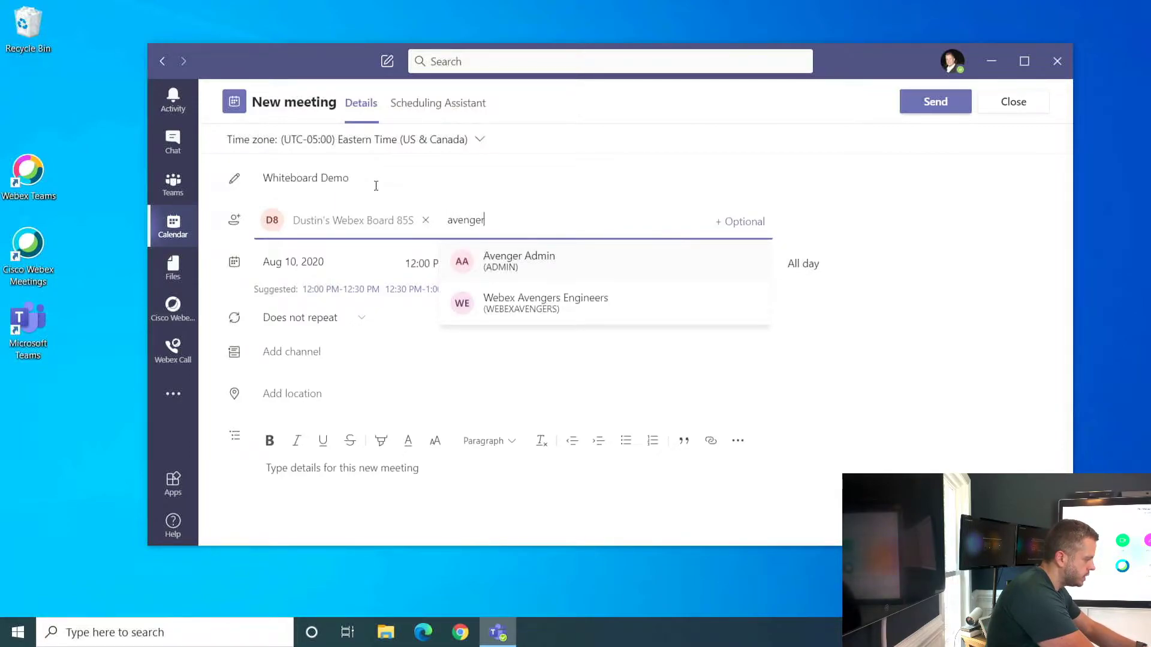
{"action": "type", "text": "cast"}
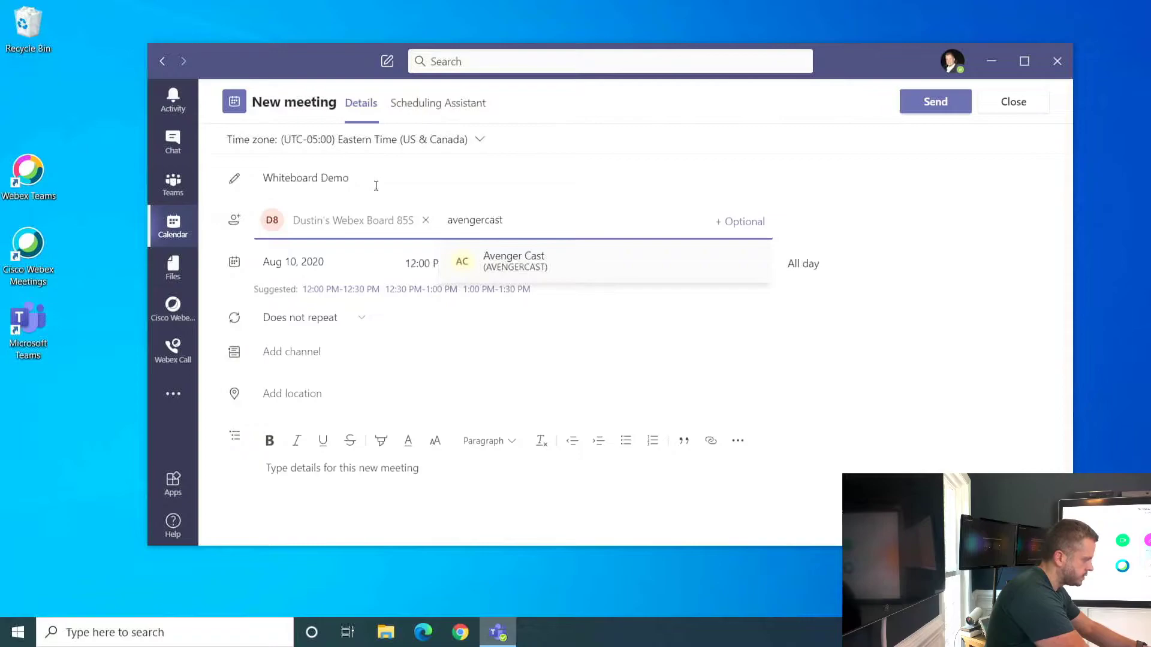
{"action": "key", "text": "Return"}
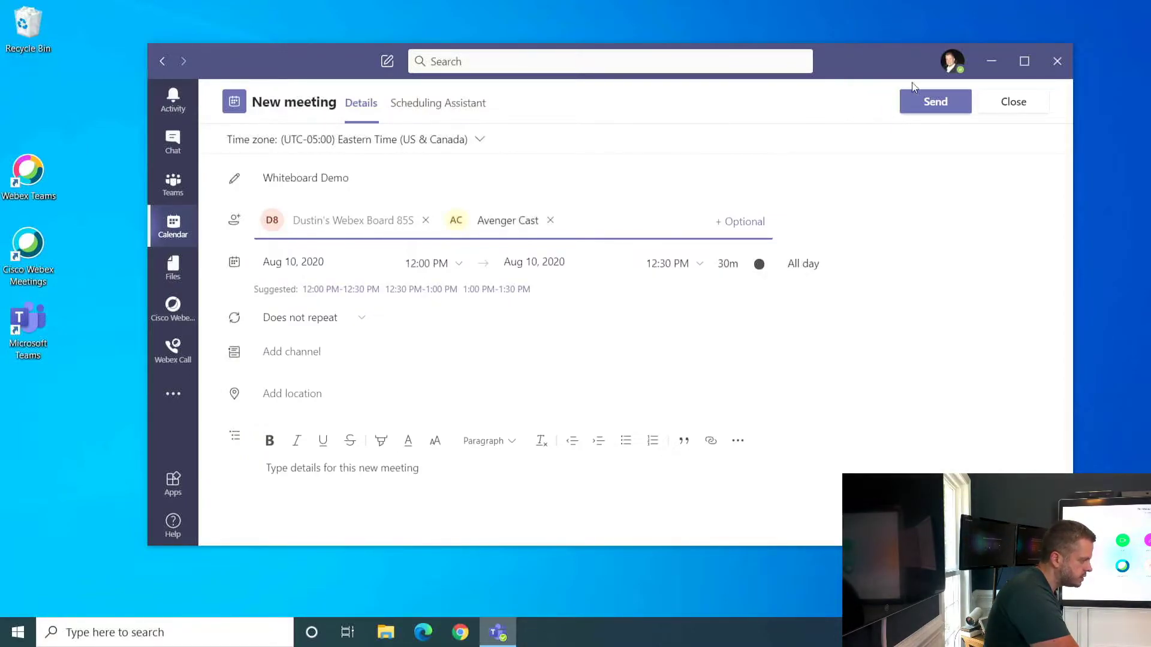
{"action": "left_click", "coordinate": [917, 102]}
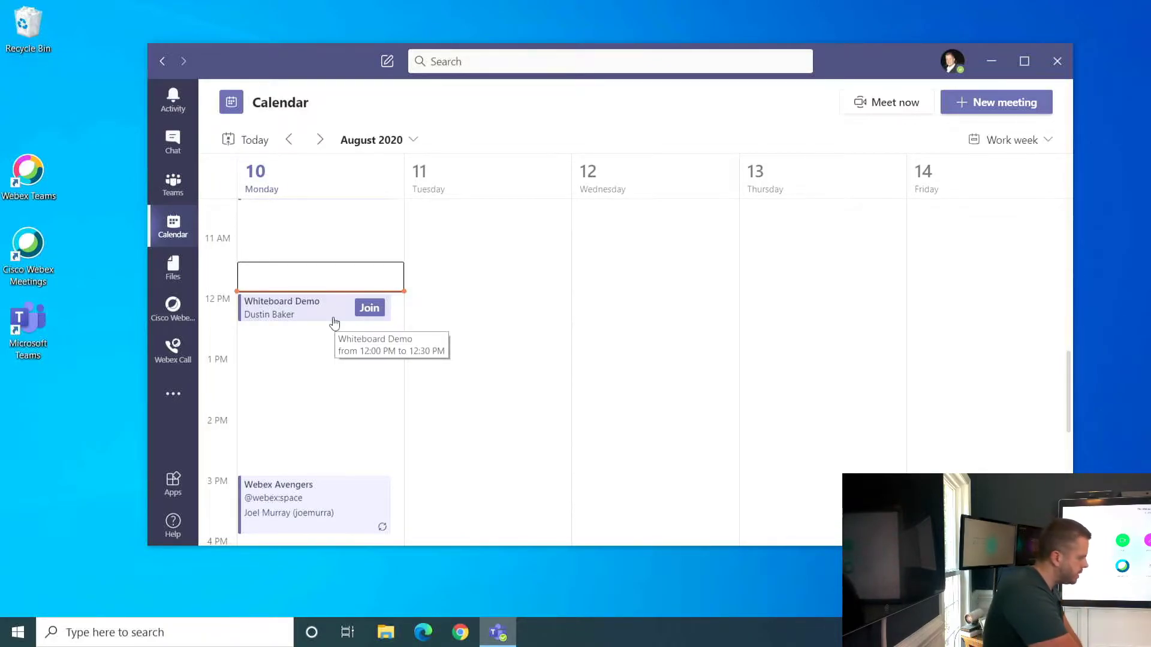
Step: Join the Whiteboard Demo meeting from the calendar with the computer speakers muted
{"action": "left_click", "coordinate": [335, 319]}
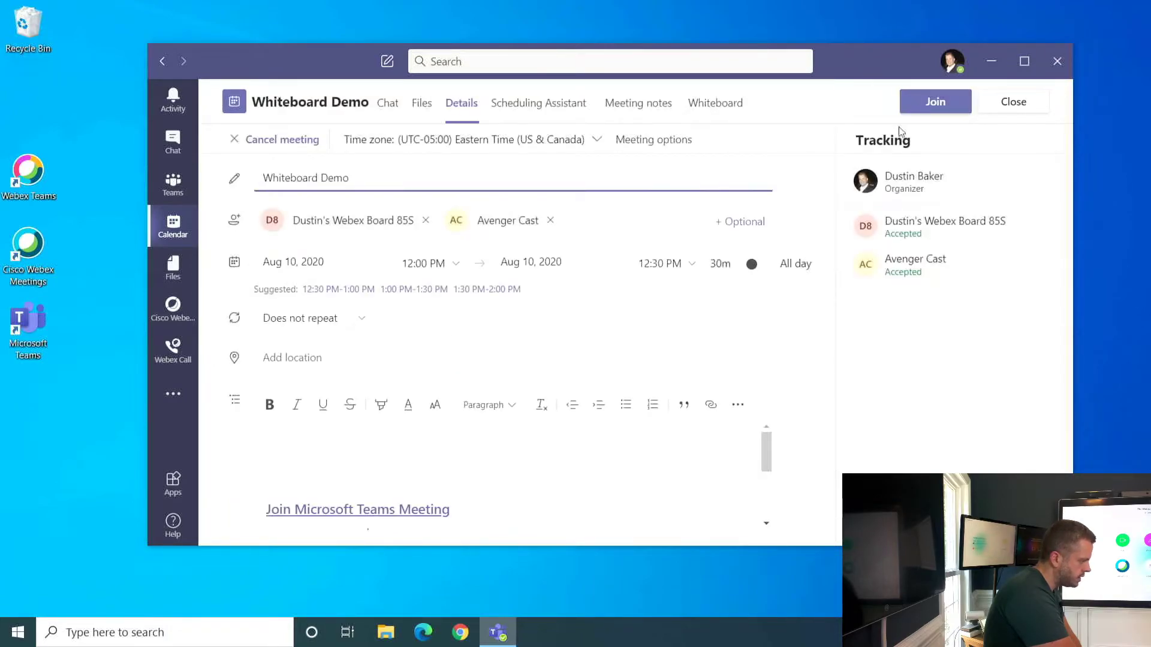
{"action": "left_click", "coordinate": [935, 101]}
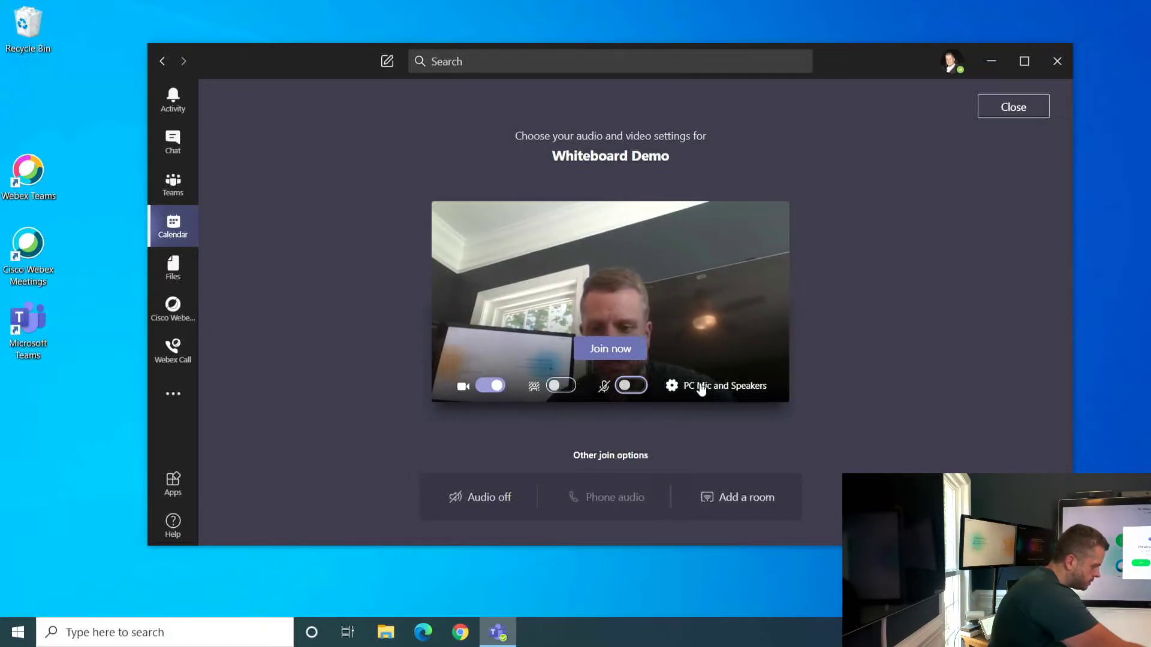
{"action": "key", "text": "XF86AudioMute"}
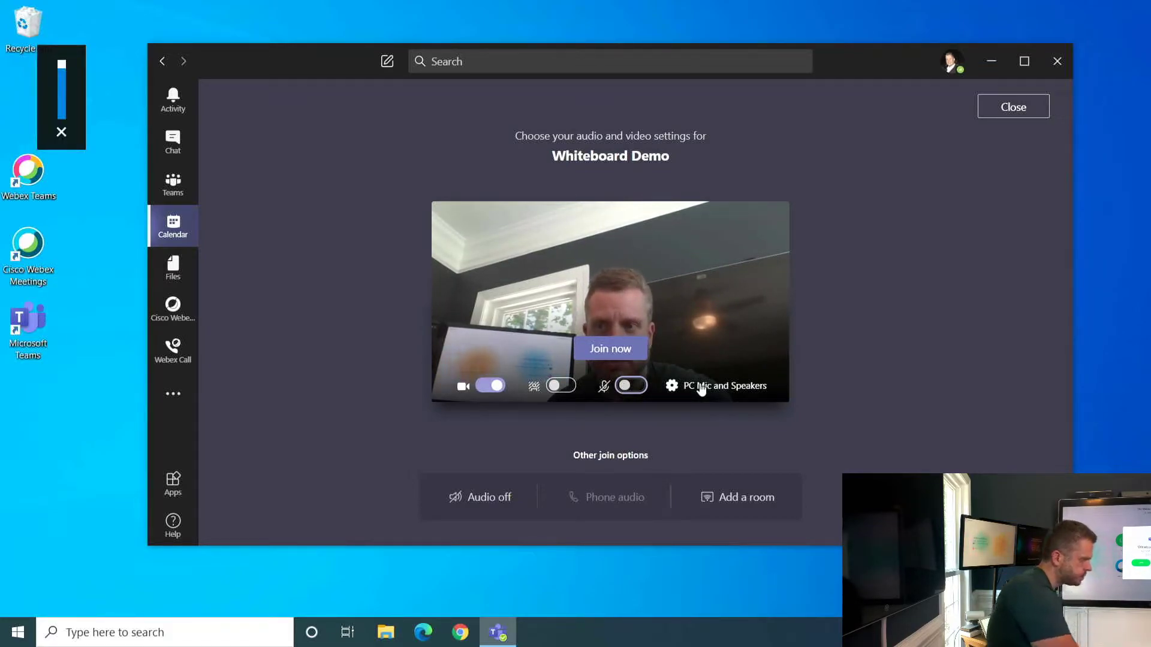
{"action": "left_click", "coordinate": [632, 361]}
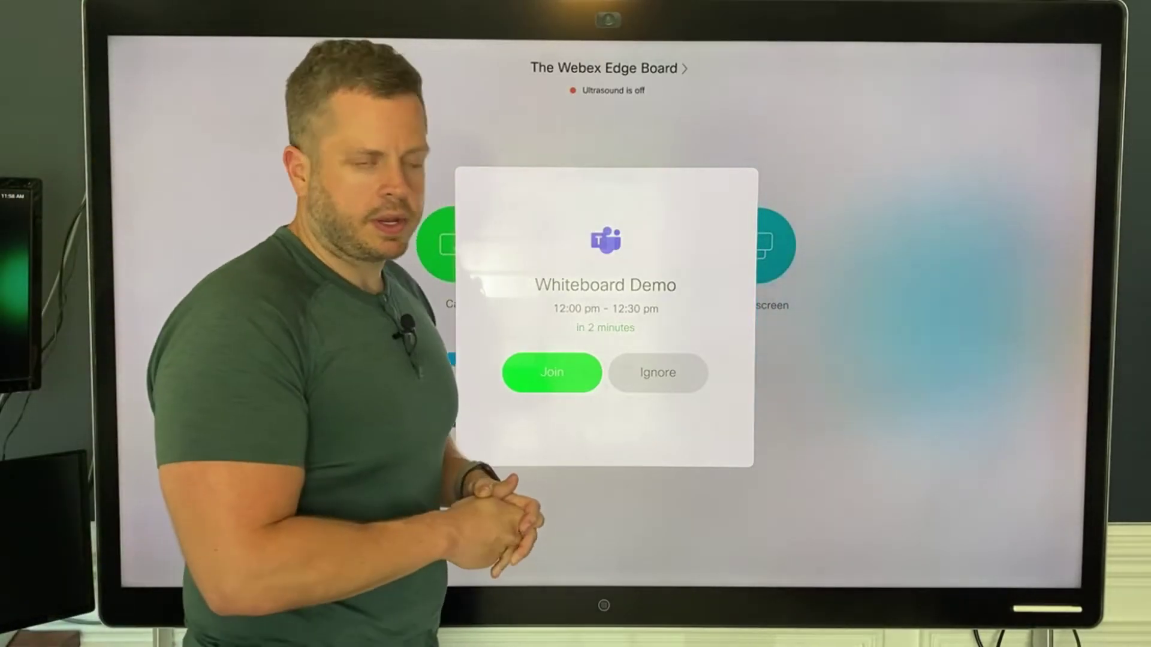
Step: Join Whiteboard Demo on the Webex Board, then open a blank whiteboard during the call
{"action": "left_click", "coordinate": [551, 372]}
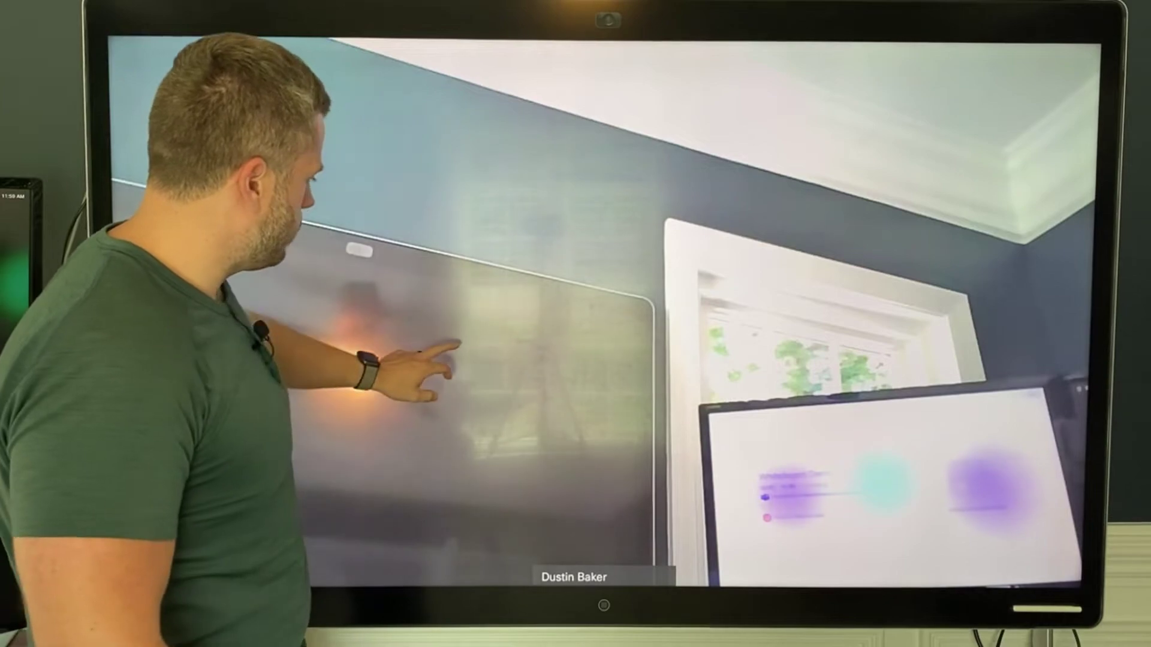
{"action": "left_click", "coordinate": [454, 360]}
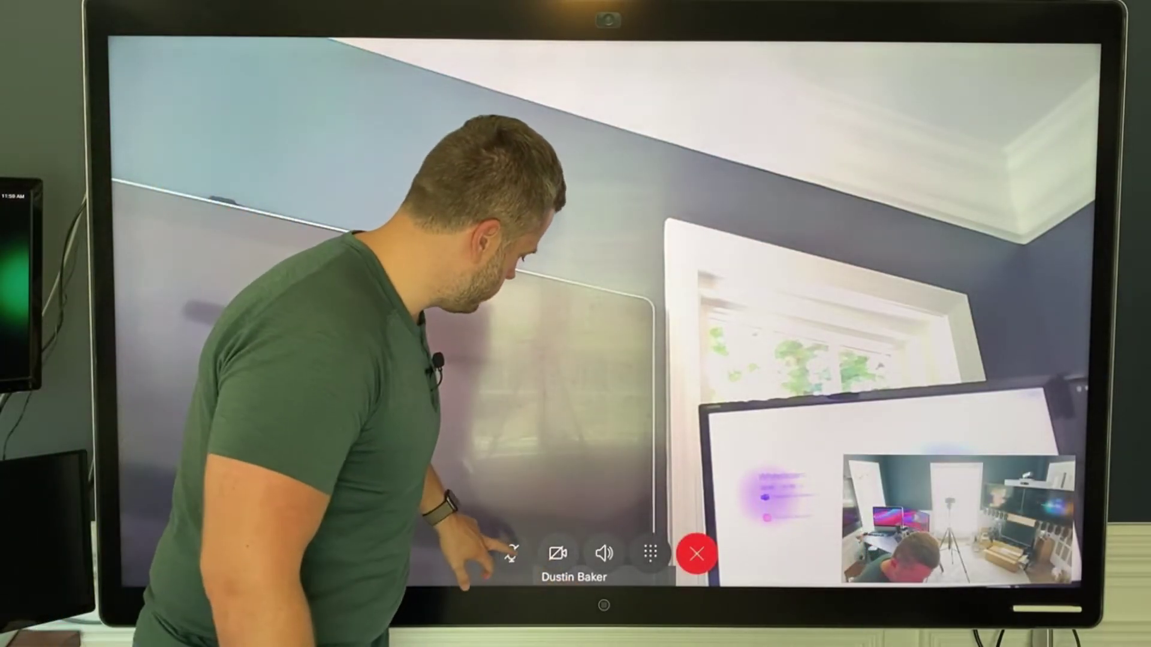
{"action": "left_click", "coordinate": [511, 554]}
{"action": "left_click", "coordinate": [650, 554]}
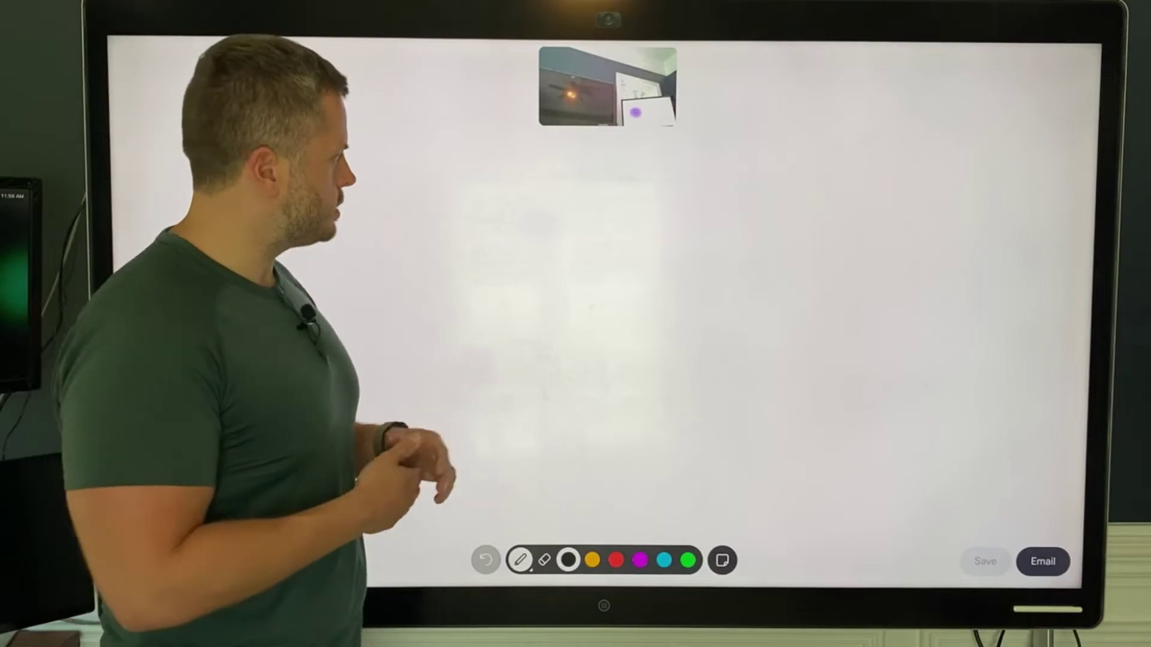
Step: Handwrite 'Hello World!' on the whiteboard with the pen
{"action": "mouse_move", "coordinate": [436, 193]}
{"action": "left_mouse_down"}
{"action": "mouse_move", "coordinate": [443, 281]}
{"action": "mouse_move", "coordinate": [458, 249]}
{"action": "mouse_move", "coordinate": [471, 270]}
{"action": "mouse_move", "coordinate": [539, 265]}
{"action": "left_mouse_up"}
{"action": "left_click_drag", "start_coordinate": [575, 194], "coordinate": [589, 265]}
{"action": "mouse_move", "coordinate": [604, 194]}
{"action": "left_mouse_down"}
{"action": "mouse_move", "coordinate": [616, 261]}
{"action": "mouse_move", "coordinate": [639, 235]}
{"action": "left_mouse_up"}
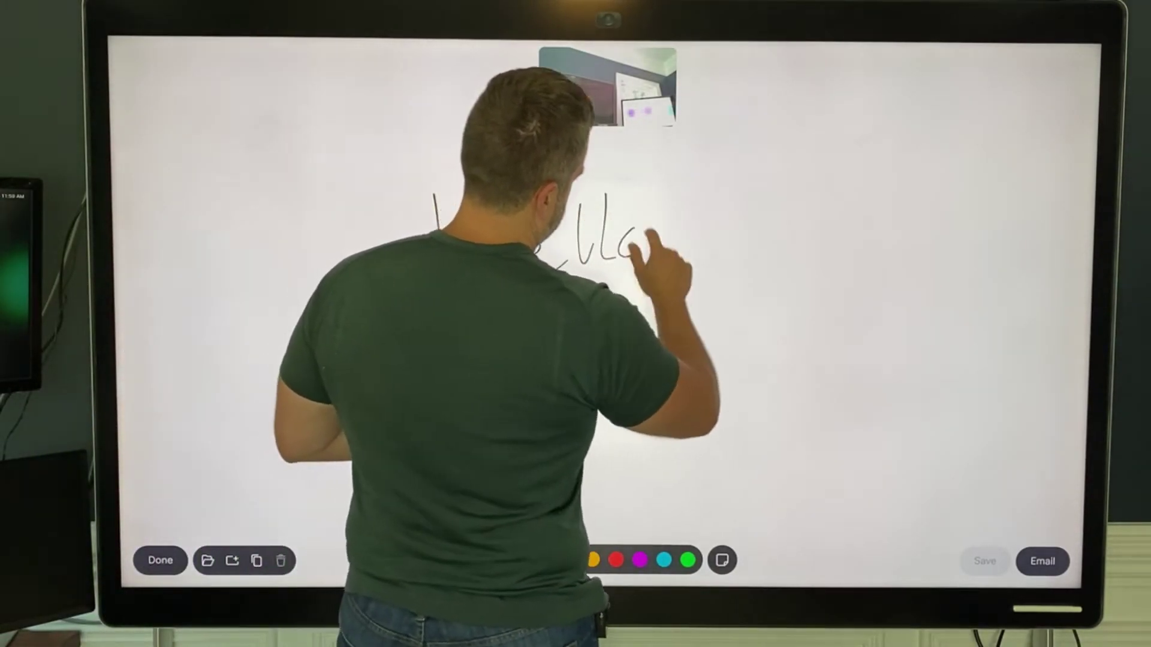
{"action": "mouse_move", "coordinate": [688, 194]}
{"action": "left_mouse_down"}
{"action": "mouse_move", "coordinate": [738, 247]}
{"action": "mouse_move", "coordinate": [760, 243]}
{"action": "left_mouse_up"}
{"action": "mouse_move", "coordinate": [783, 243]}
{"action": "left_mouse_down"}
{"action": "mouse_move", "coordinate": [805, 226]}
{"action": "mouse_move", "coordinate": [826, 256]}
{"action": "left_mouse_up"}
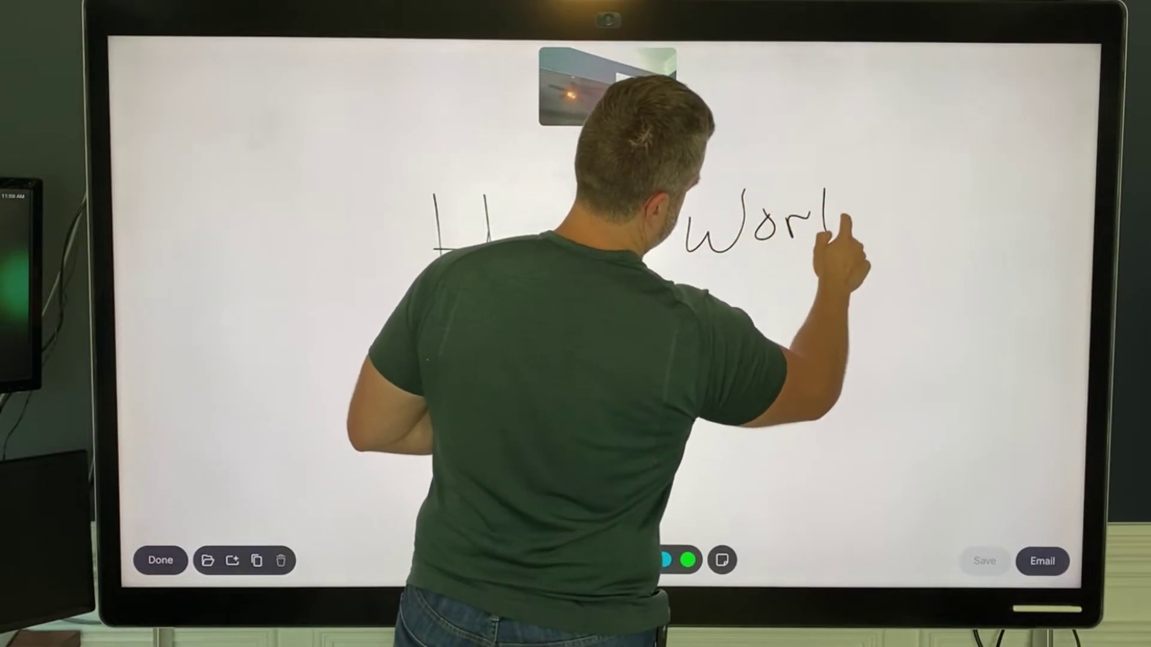
{"action": "left_click_drag", "start_coordinate": [849, 194], "coordinate": [854, 256]}
{"action": "left_click_drag", "start_coordinate": [899, 185], "coordinate": [903, 239]}
{"action": "left_click", "coordinate": [910, 252]}
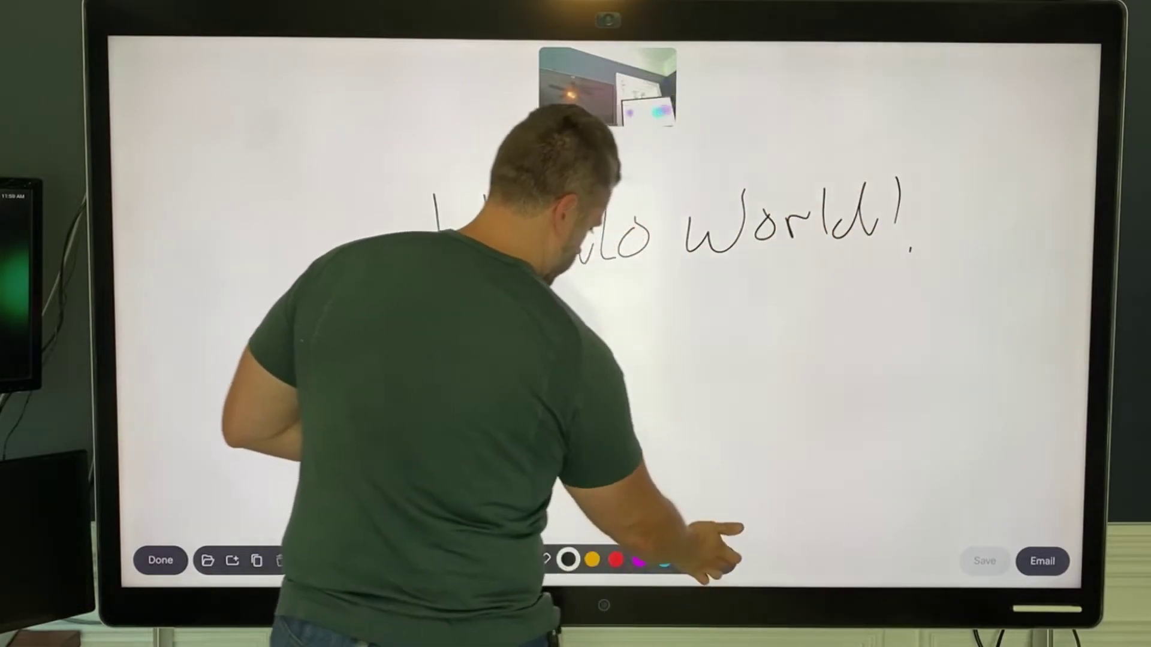
Step: Add a magenta 'test' sticky note and move it to the upper left
{"action": "left_click", "coordinate": [666, 560]}
{"action": "left_click", "coordinate": [571, 320]}
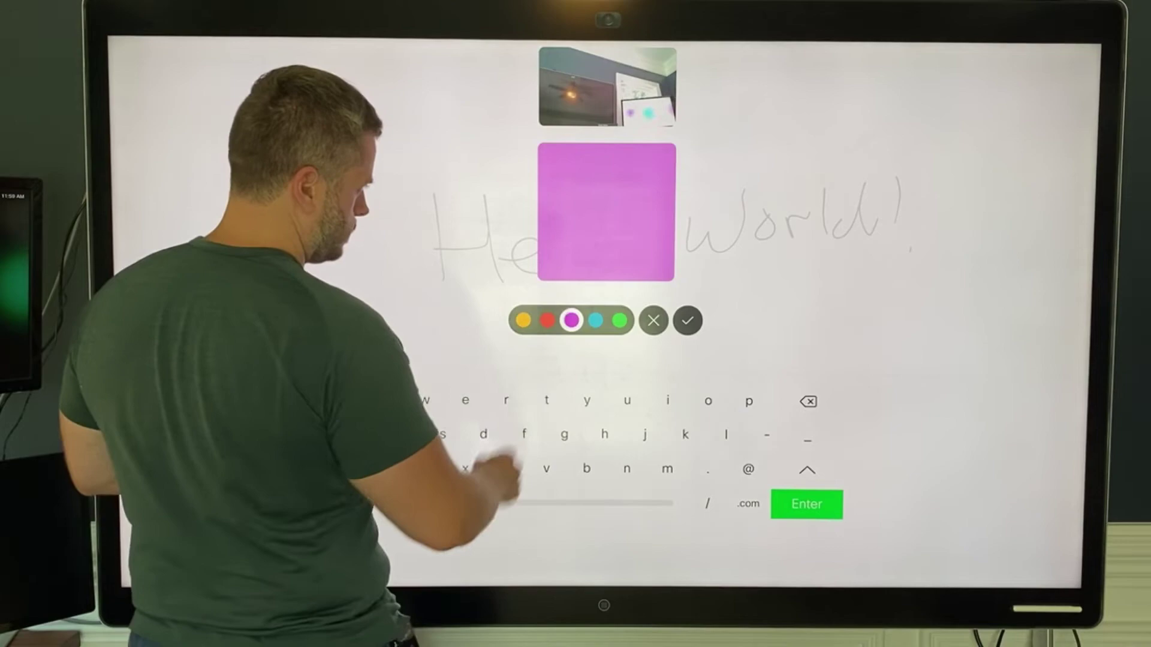
{"action": "type", "text": "test"}
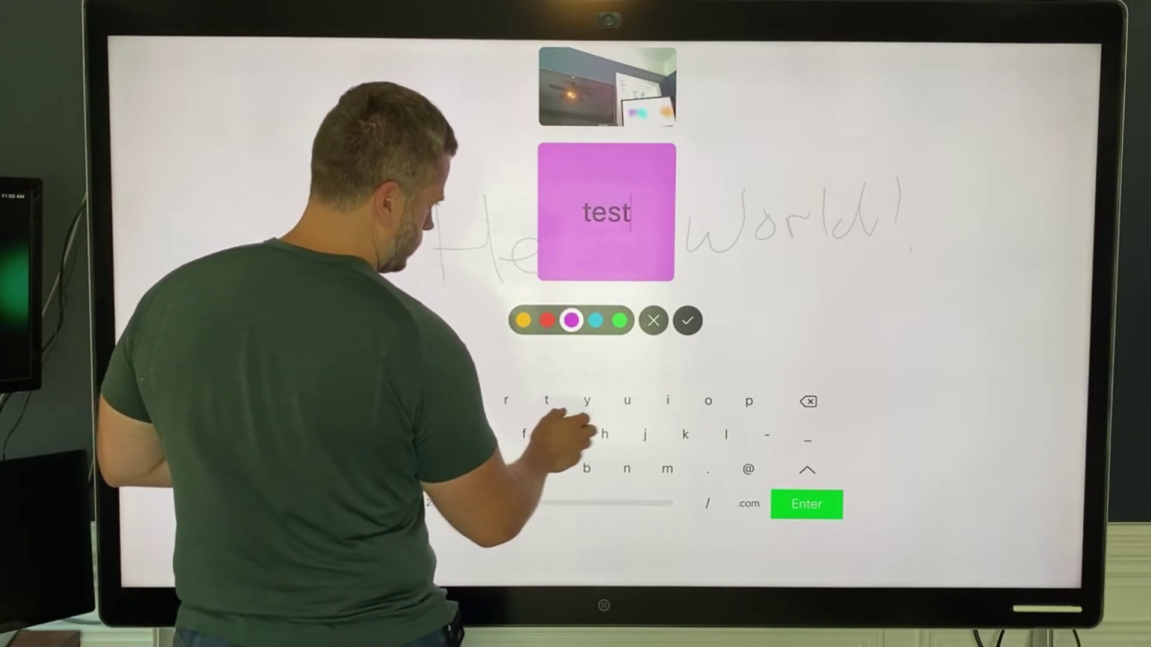
{"action": "left_click", "coordinate": [687, 321]}
{"action": "left_click_drag", "start_coordinate": [580, 319], "coordinate": [368, 122]}
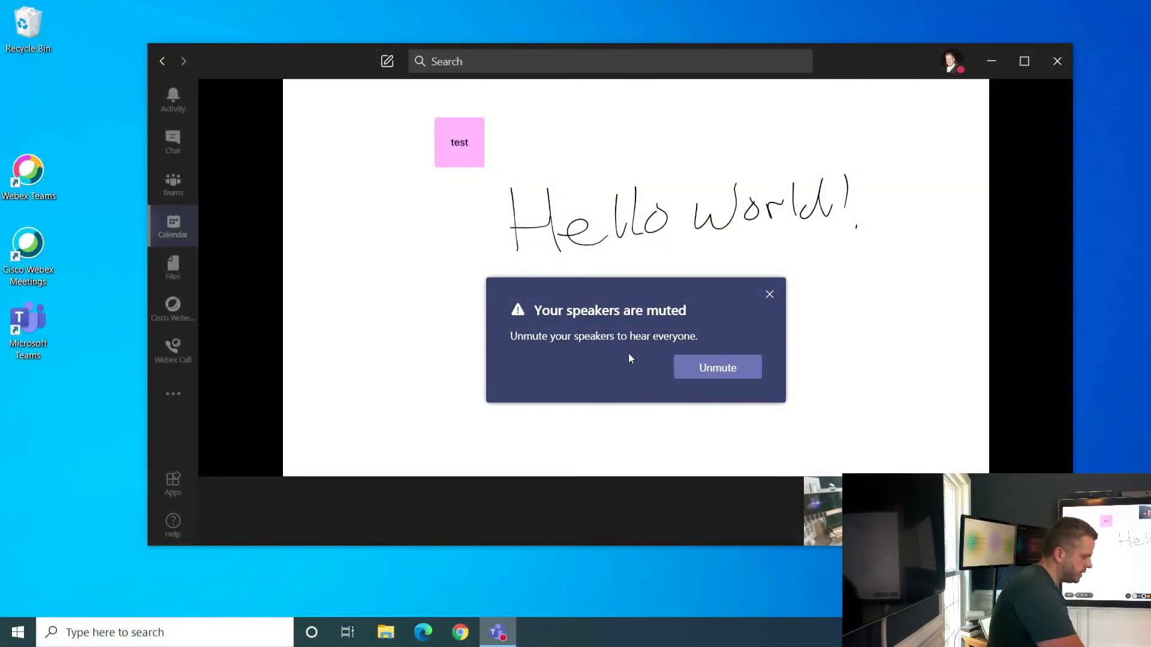
Step: Dismiss the 'Your speakers are muted' warning to reveal the shared whiteboard
{"action": "left_click", "coordinate": [769, 294]}
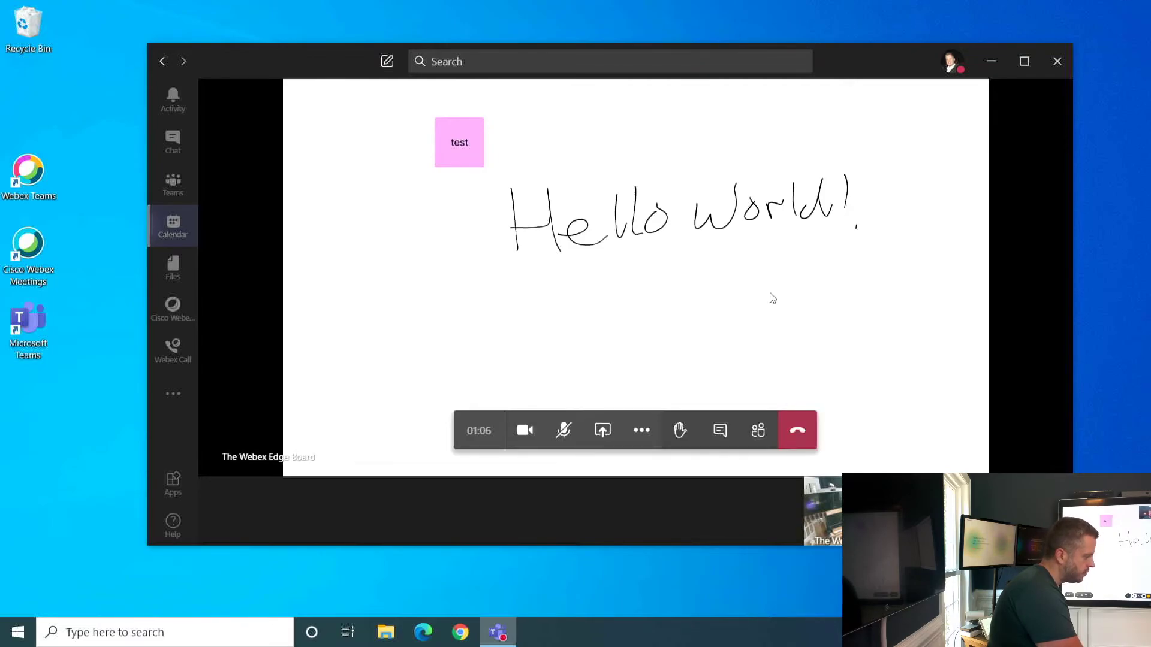